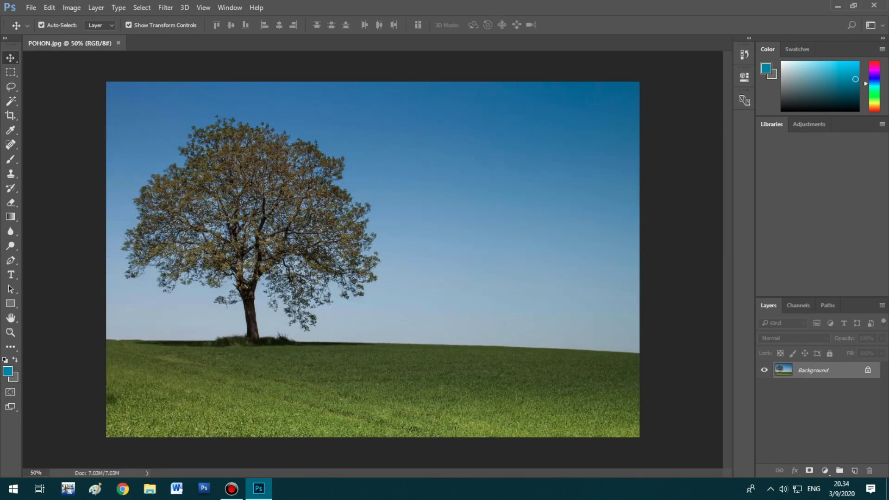
Step: Duplicate the POHON.jpg Background into a new Layer 1 with Ctrl+J
key("ctrl+j")
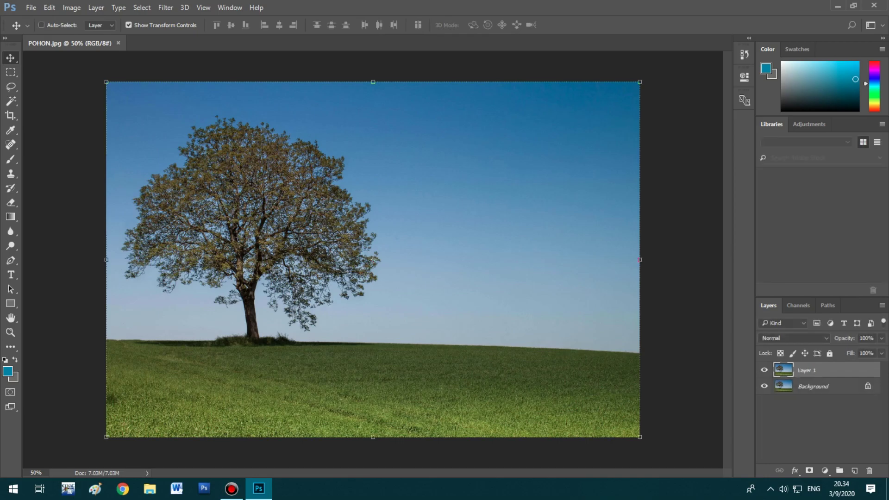
Step: Hide the Background and set Layer 1's Blend If to Blue, This Layer white at 116
left_click(764, 386)
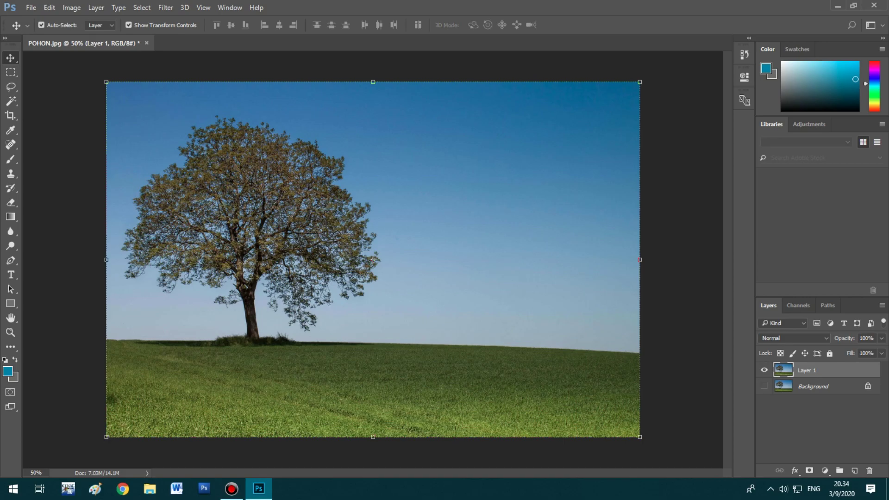
right_click(810, 370)
left_click(601, 71)
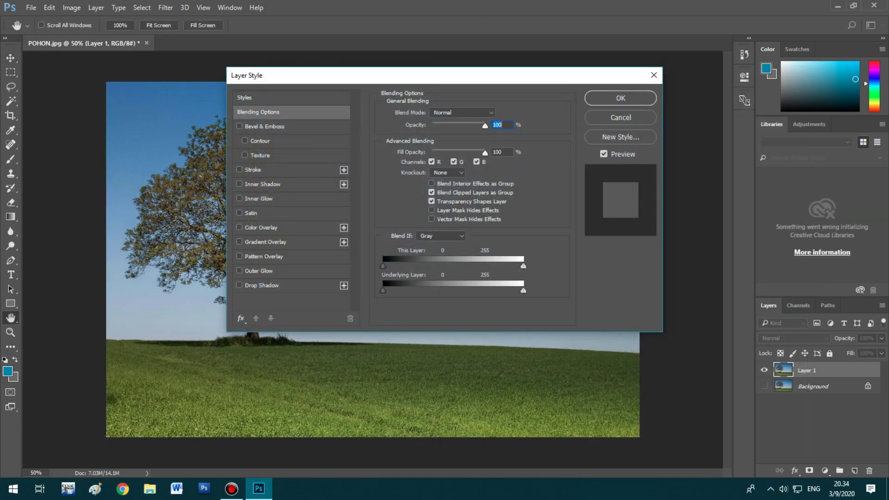
left_click_drag(405, 78, 591, 112)
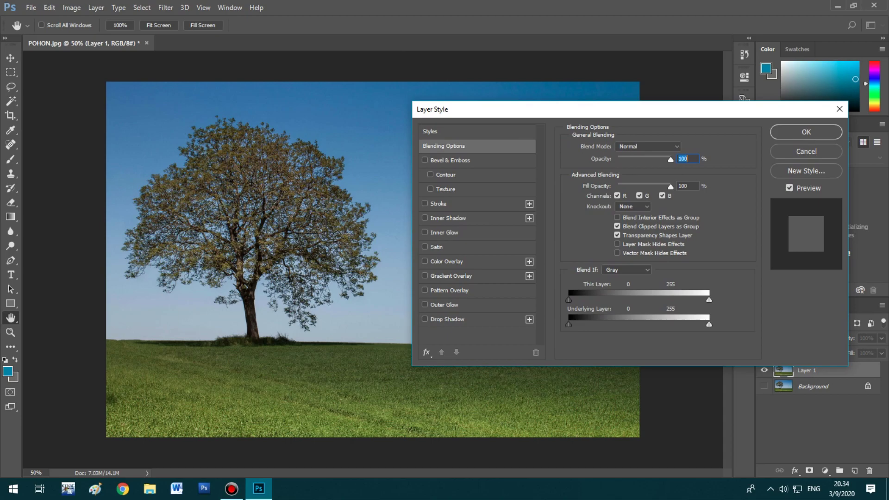
left_click_drag(709, 300, 659, 300)
left_click(626, 270)
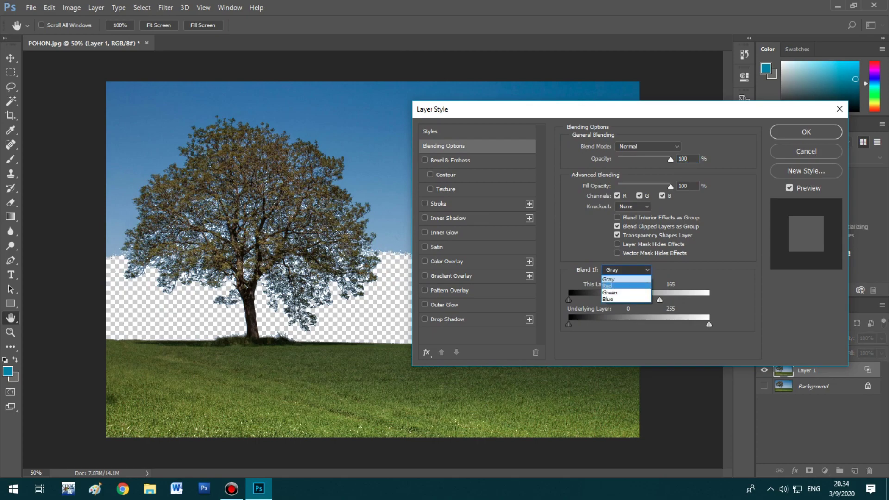
left_click(620, 300)
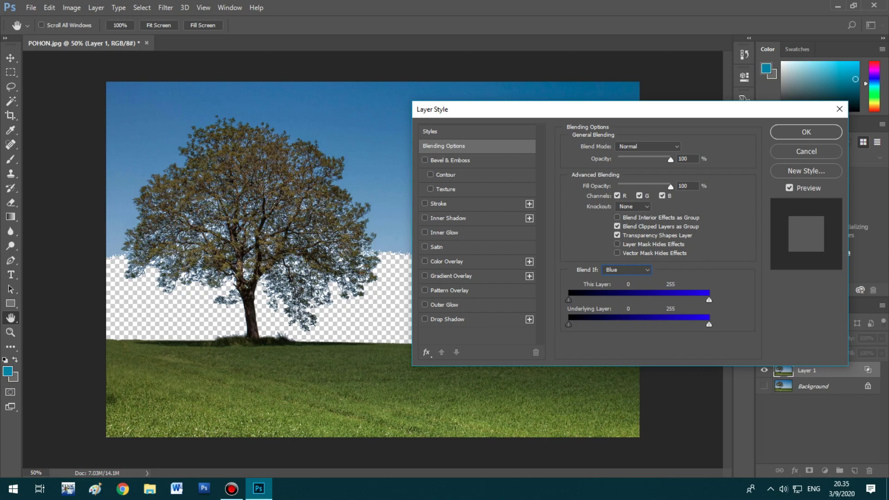
left_click_drag(709, 300, 644, 300)
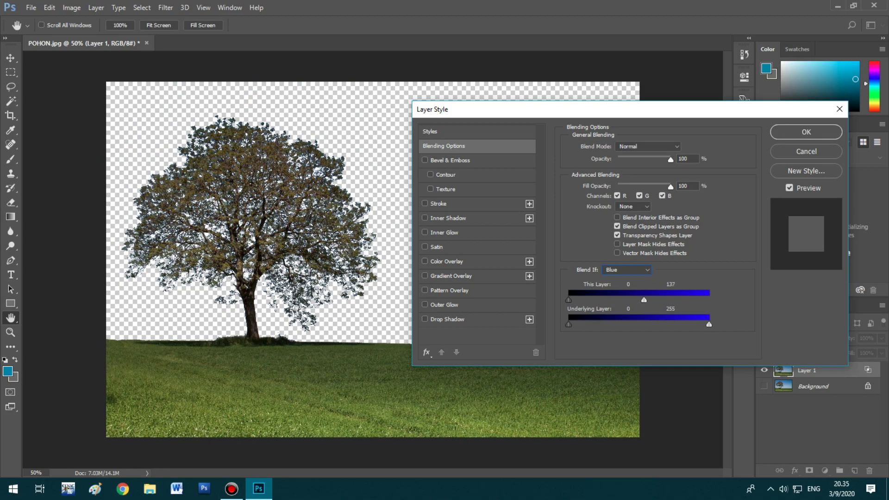
left_click_drag(644, 299, 632, 300)
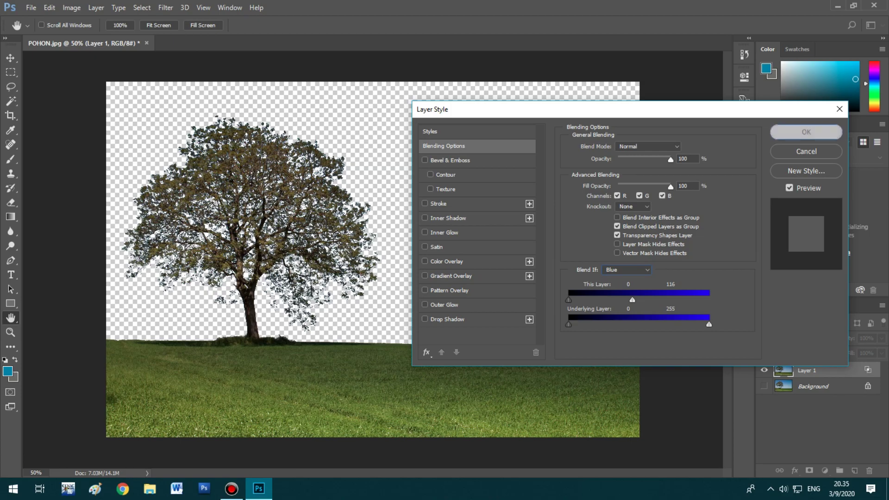
left_click(806, 132)
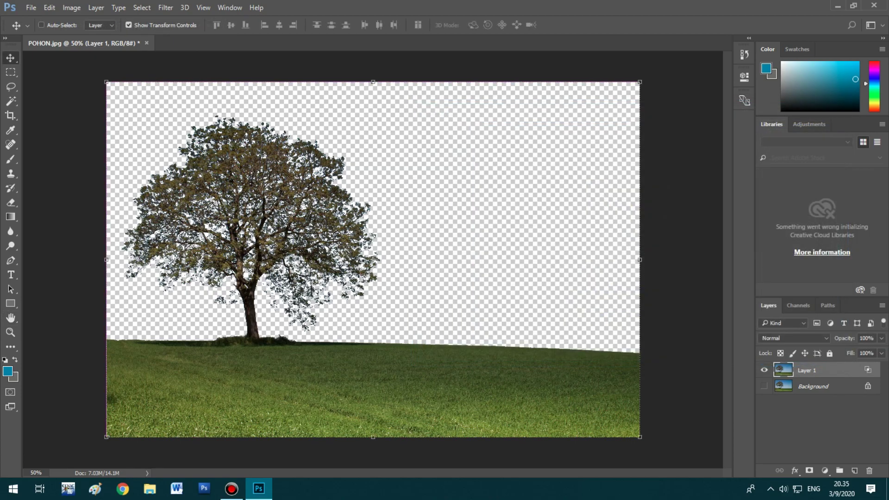
key("ctrl+plus")
key("ctrl+plus")
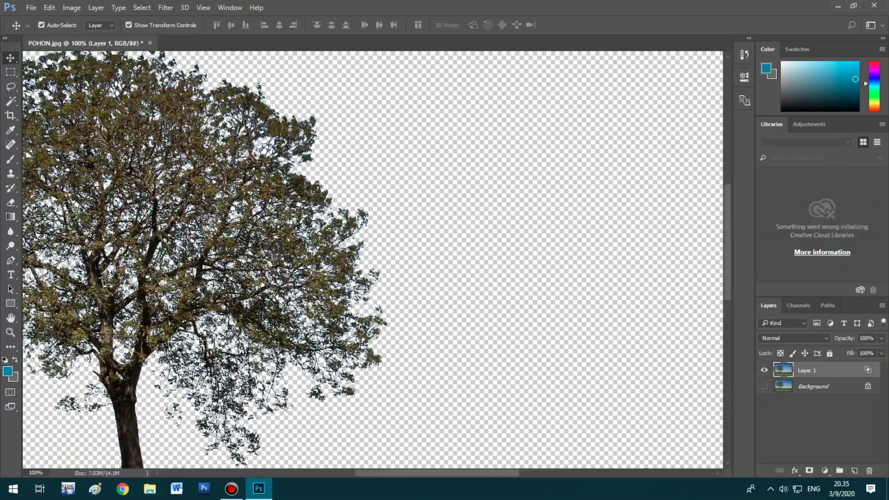
scroll(373, 259, "left", 1)
scroll(372, 260, "left", 2)
scroll(372, 260, "left", 2)
scroll(372, 260, "left", 2)
scroll(373, 259, "left", 1)
scroll(373, 259, "left", 1)
scroll(373, 259, "right", 1)
scroll(373, 259, "down", 1)
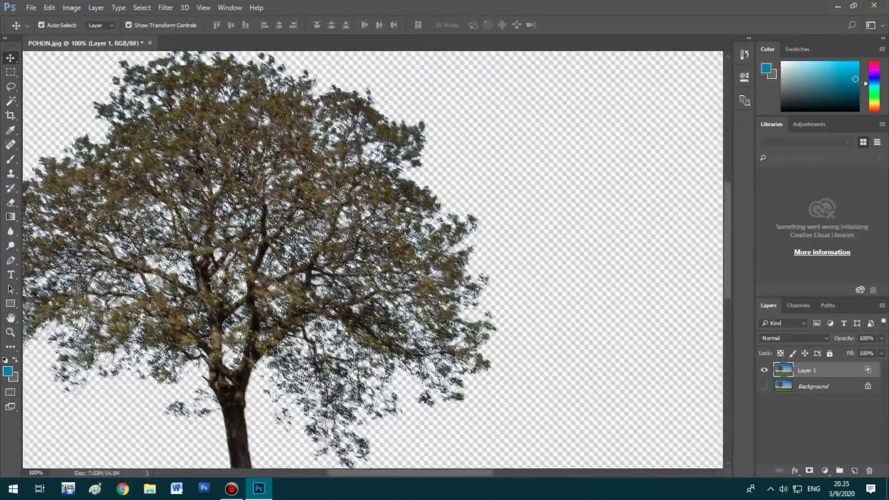
key("ctrl+0")
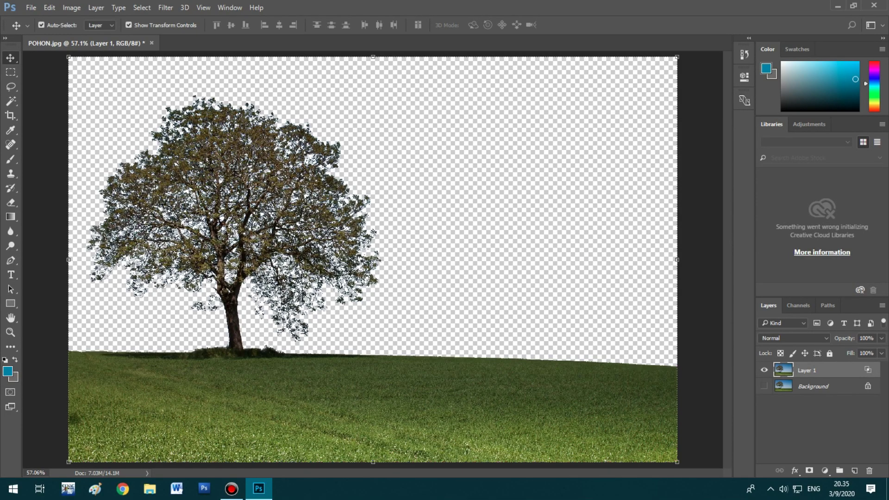
Step: Open the LANGIT.jpg cloudy sky image
left_click(31, 7)
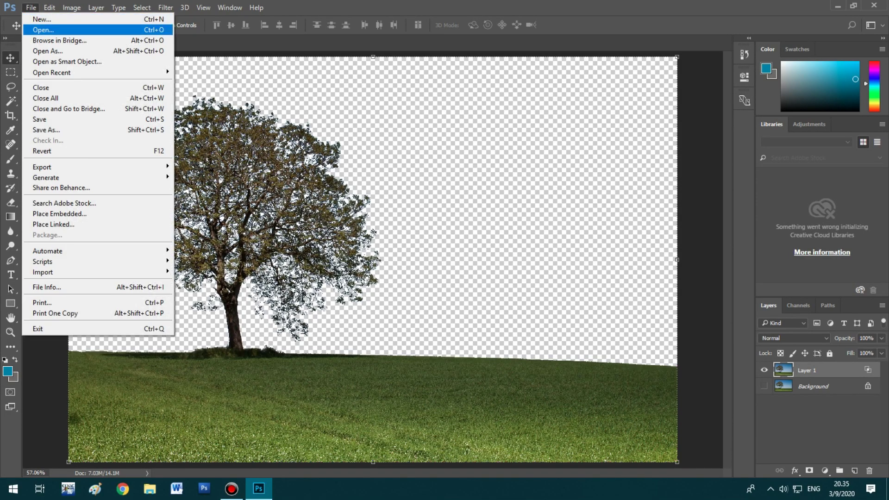
left_click(43, 30)
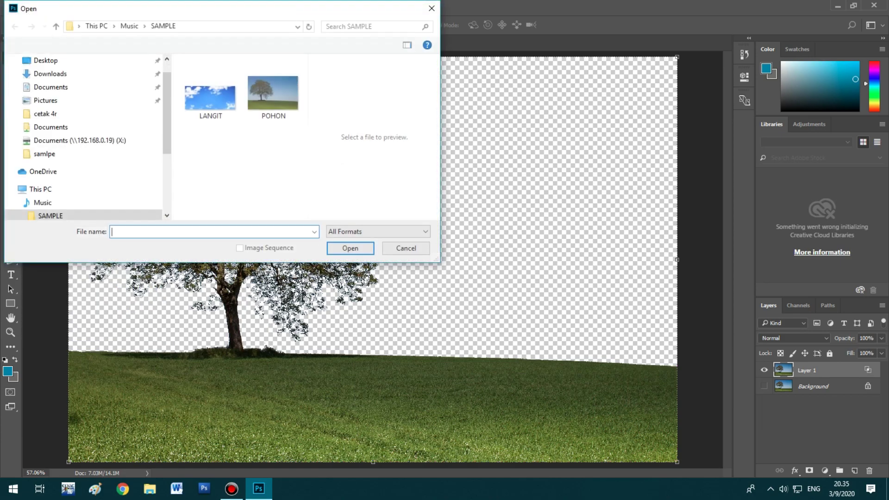
left_click(210, 81)
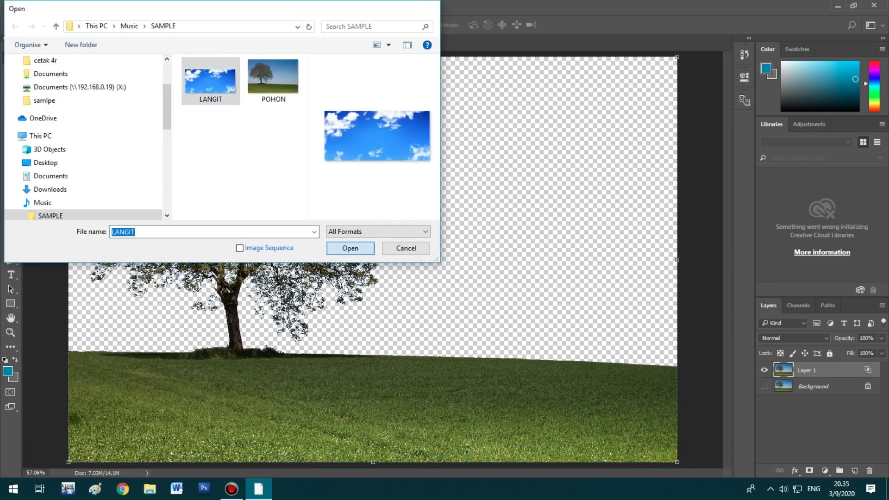
left_click(365, 249)
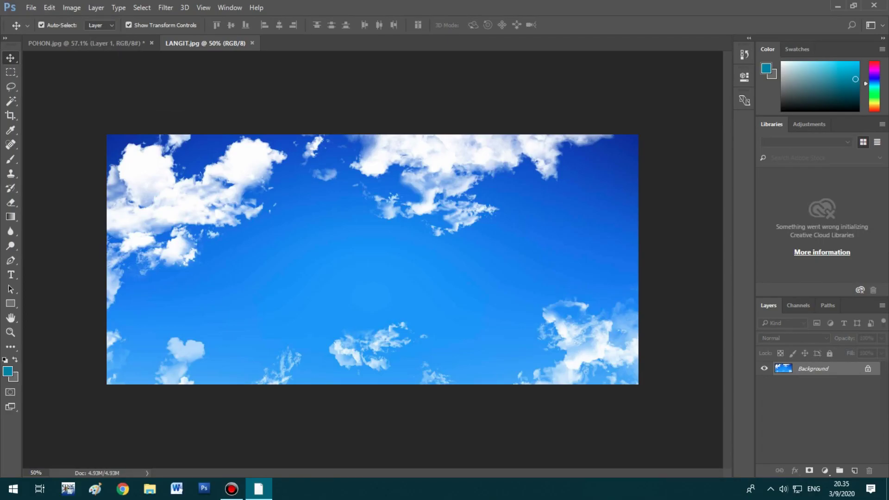
Step: Paste the sky into POHON and transform it to cover the sky area
key("ctrl+Tab")
key("ctrl+v")
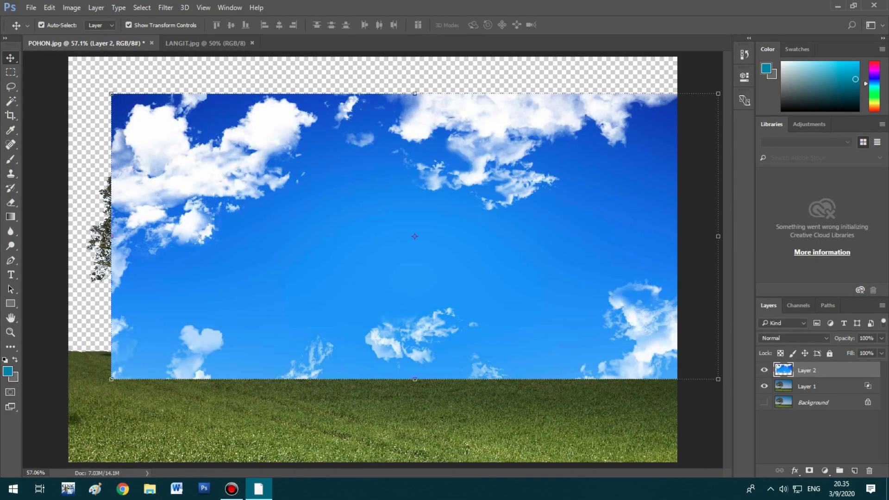
key("ctrl+minus")
mouse_move(410, 305)
left_mouse_down()
mouse_move(373, 284)
mouse_move(374, 273)
left_mouse_up()
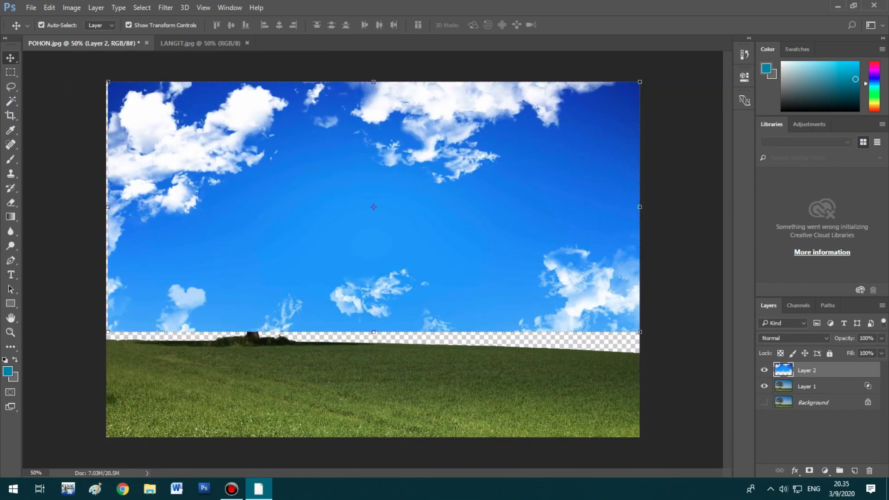
left_click_drag(639, 332, 662, 373)
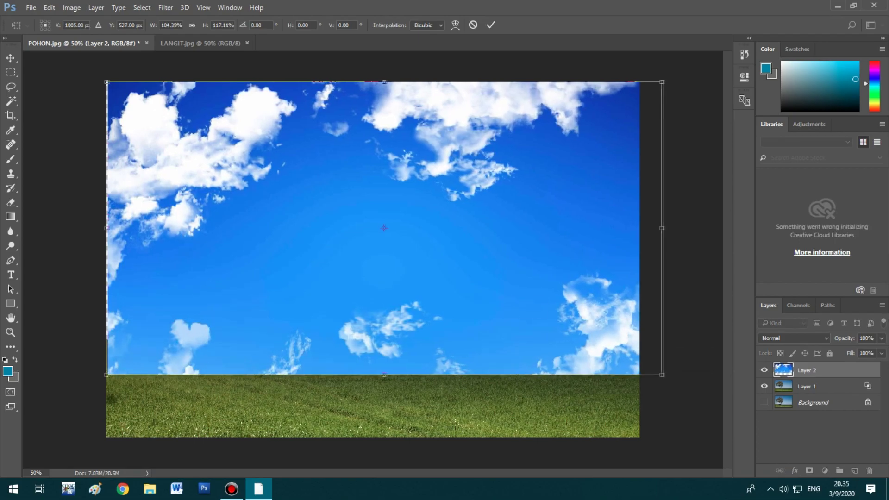
left_click_drag(515, 297, 505, 298)
key("Return")
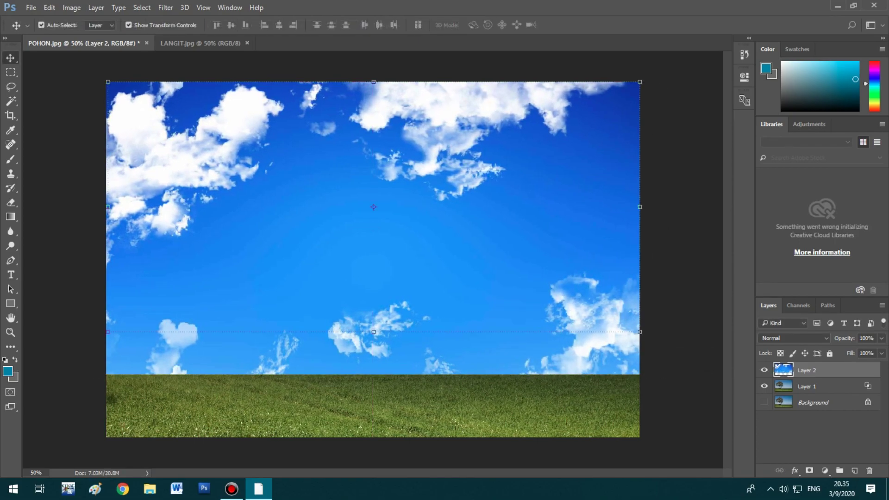
Step: Move the sky Layer 2 below Layer 1 and reselect Layer 1
left_click_drag(806, 370, 806, 395)
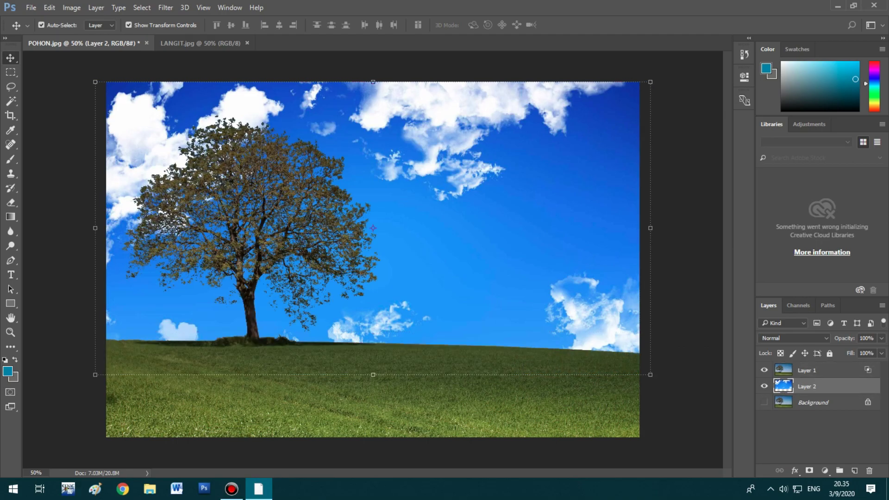
left_click(817, 440)
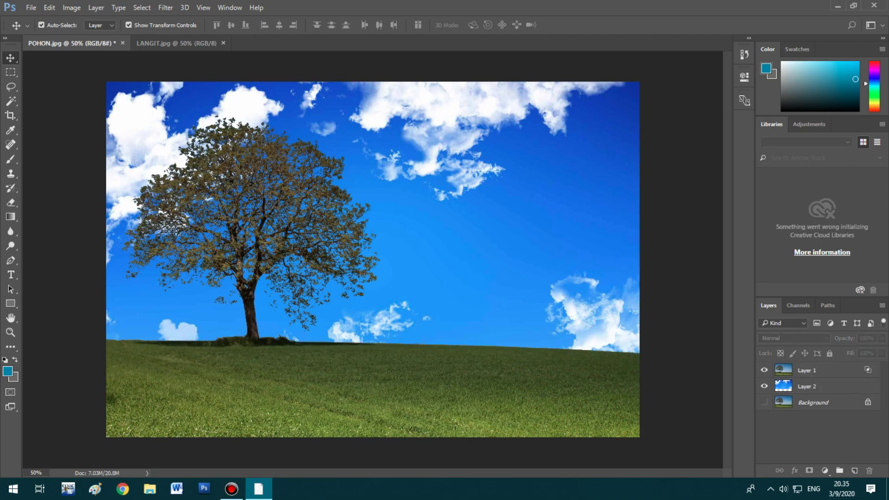
left_click(806, 371)
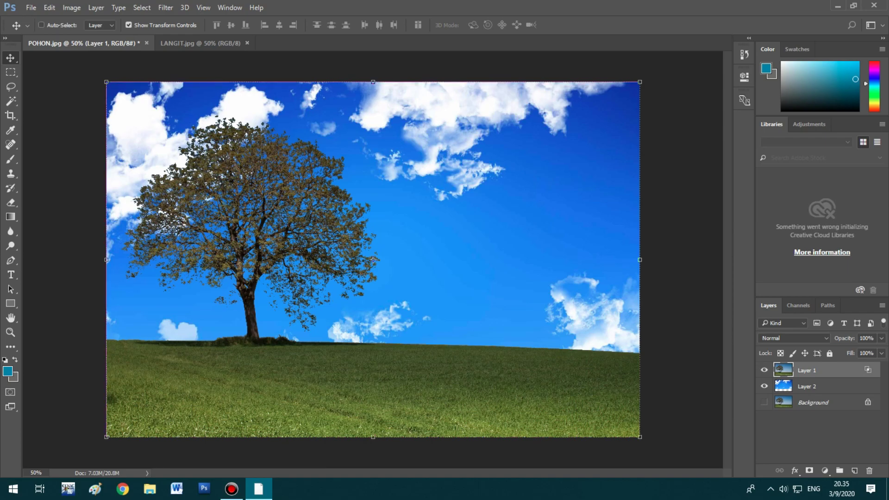
Step: Scale Layer 2's cloudy sky to about 115.8% past the image edges, then fit the view
key("ctrl+minus")
mouse_move(195, 141)
left_mouse_down()
mouse_move(182, 123)
mouse_move(167, 123)
left_mouse_up()
key("Escape")
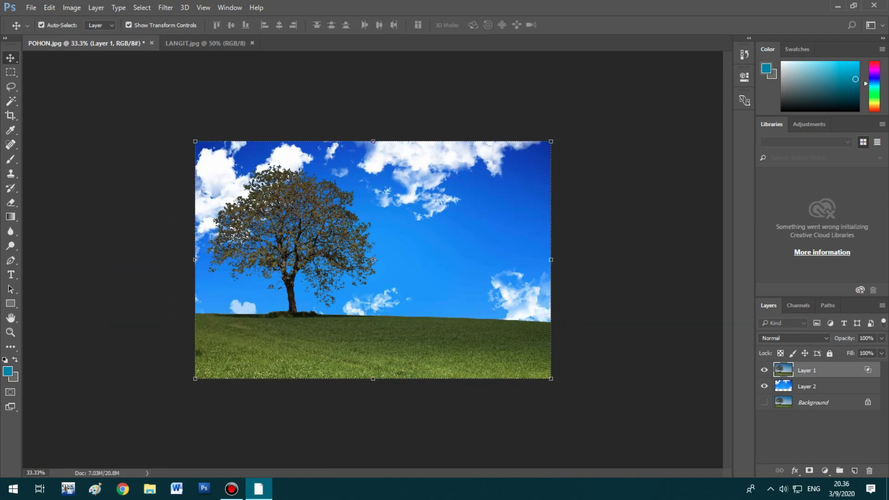
key("alt+bracketleft")
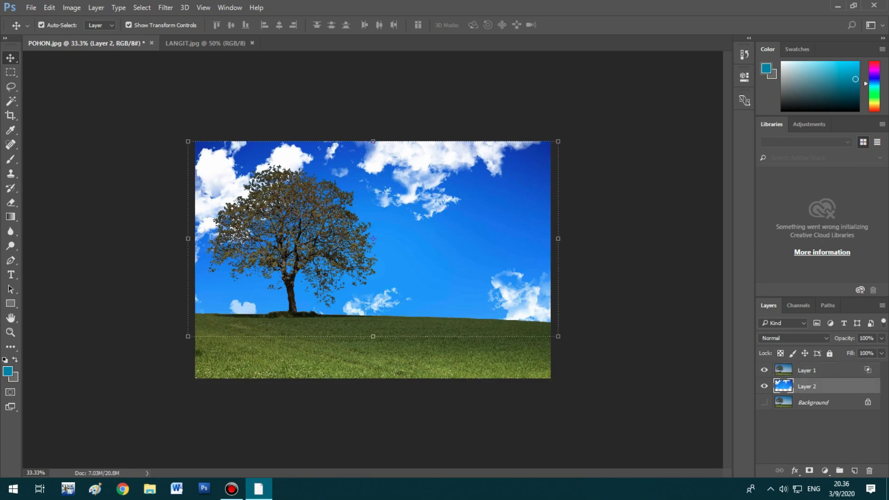
left_click_drag(188, 141, 129, 110)
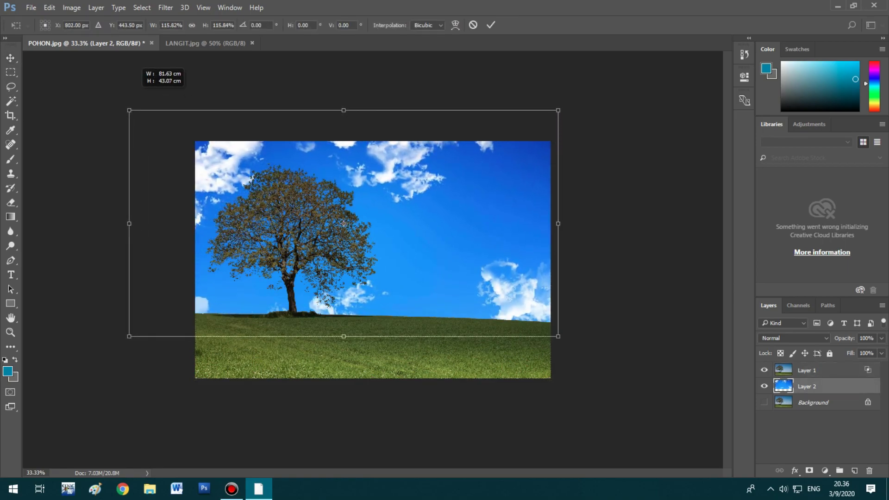
key("Return")
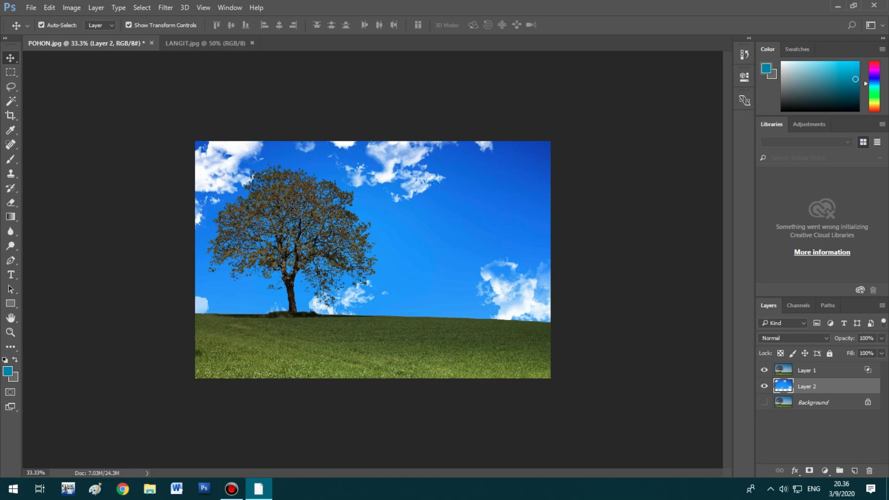
key("ctrl+0")
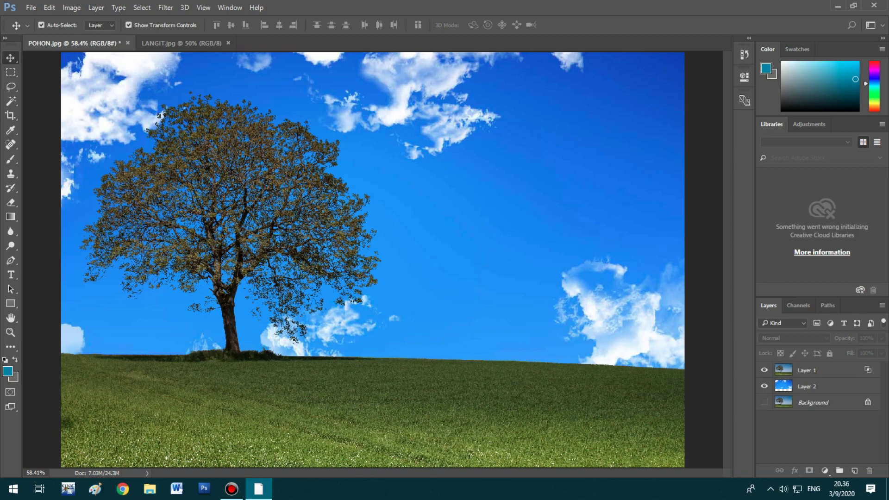
key("ctrl+minus")
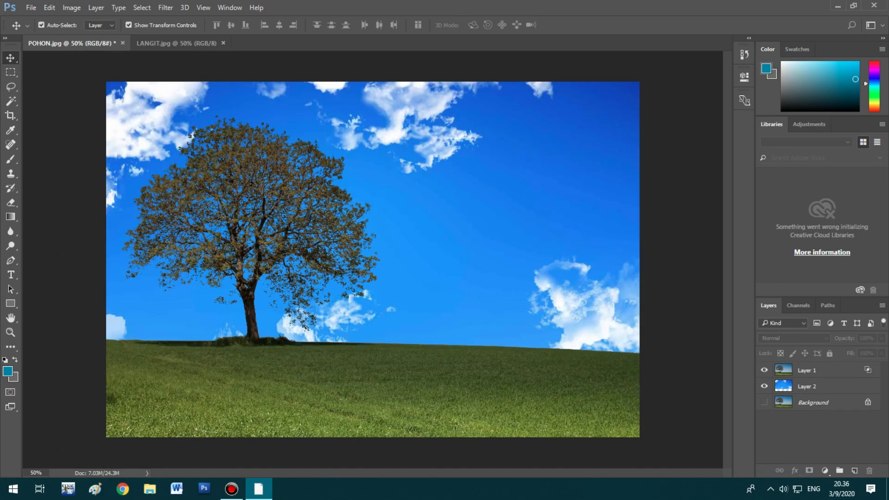